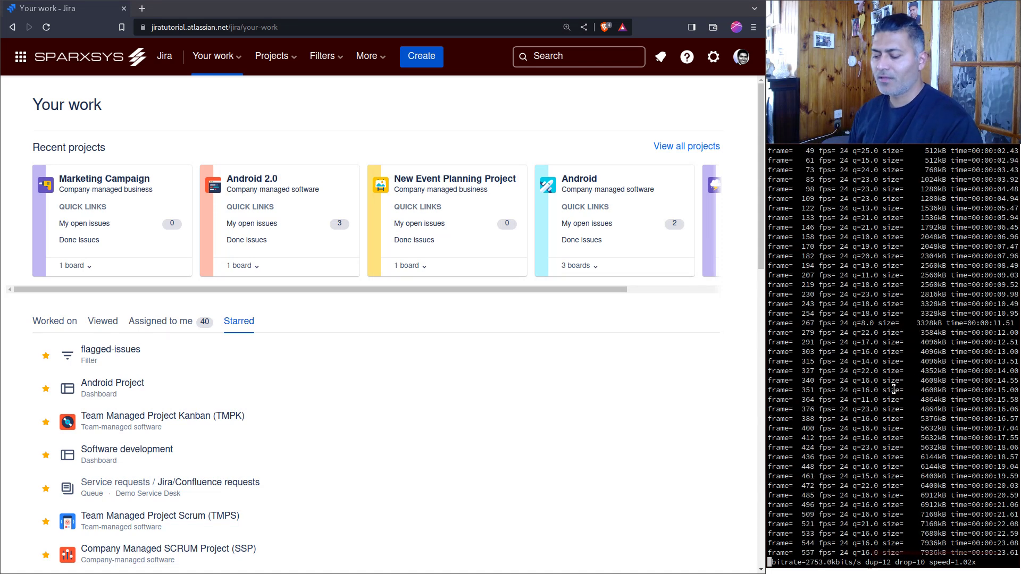
- Launch eazyBI from Jira's Apps menu and open the account's Source Data page
click(379, 59)
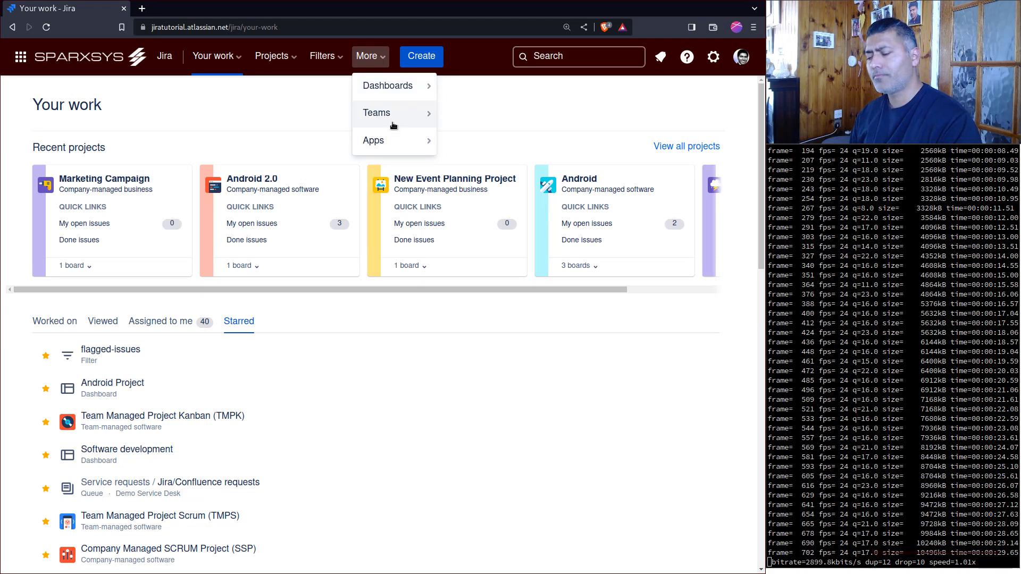
click(392, 139)
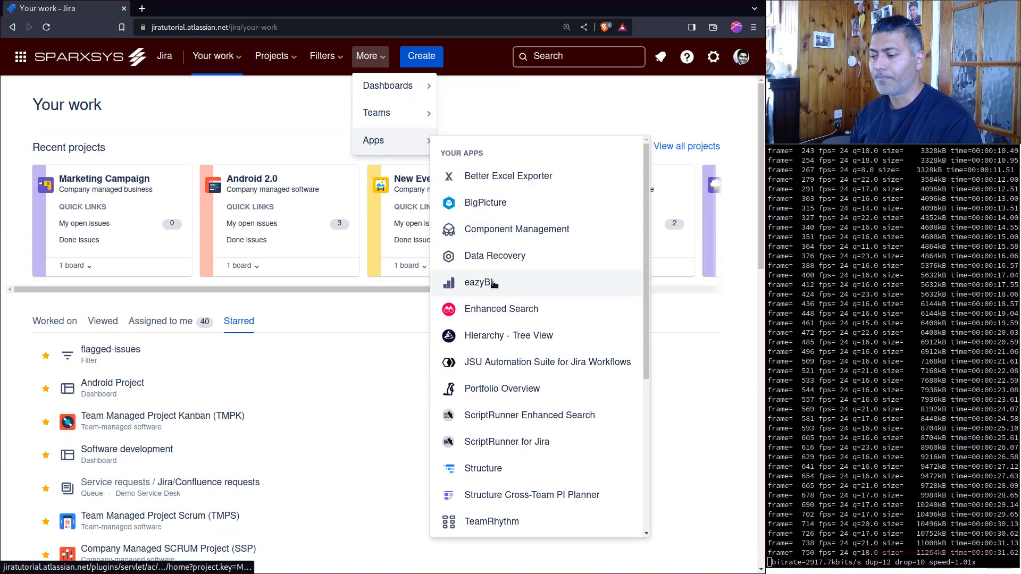
click(493, 284)
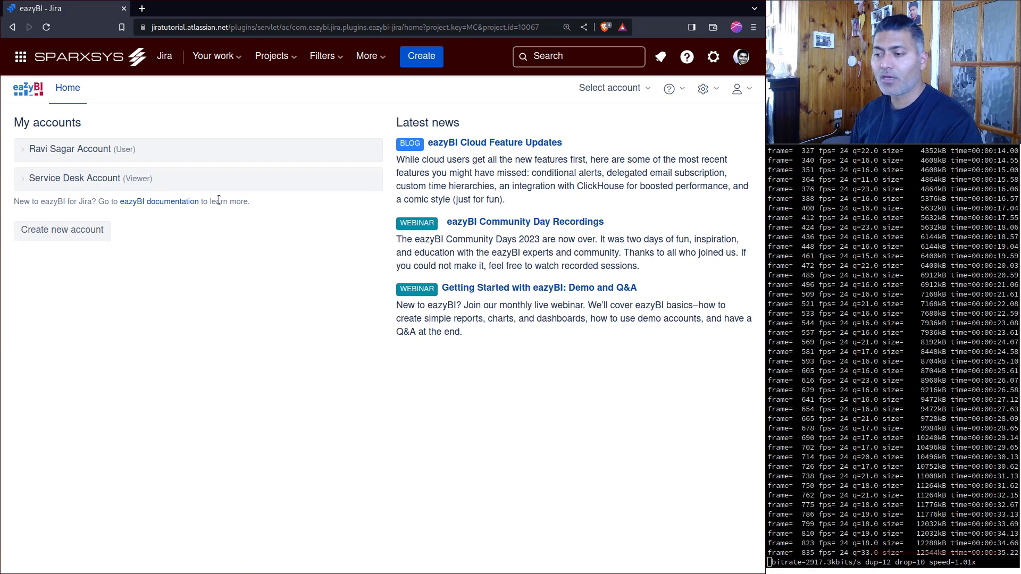
click(107, 157)
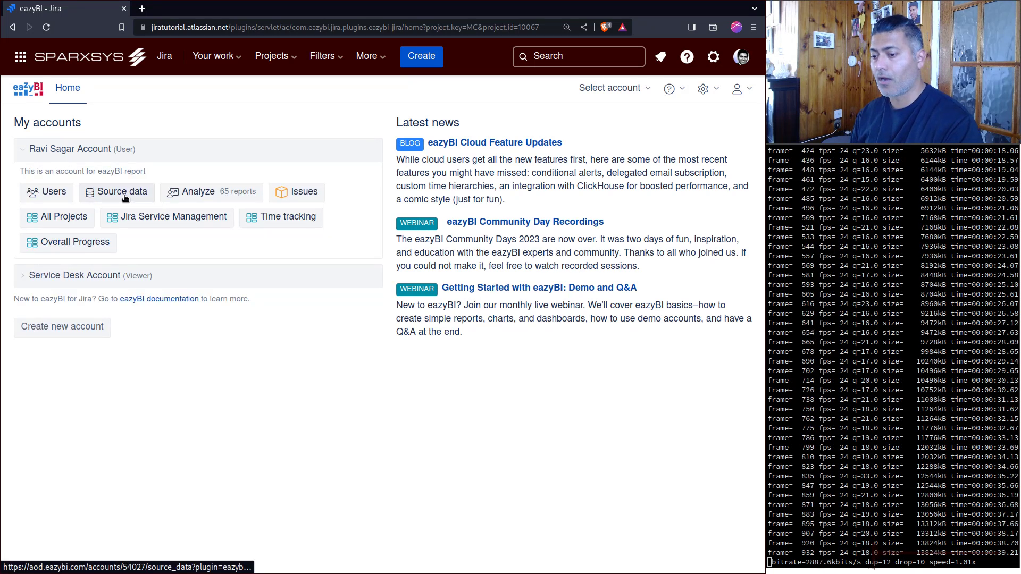
click(124, 196)
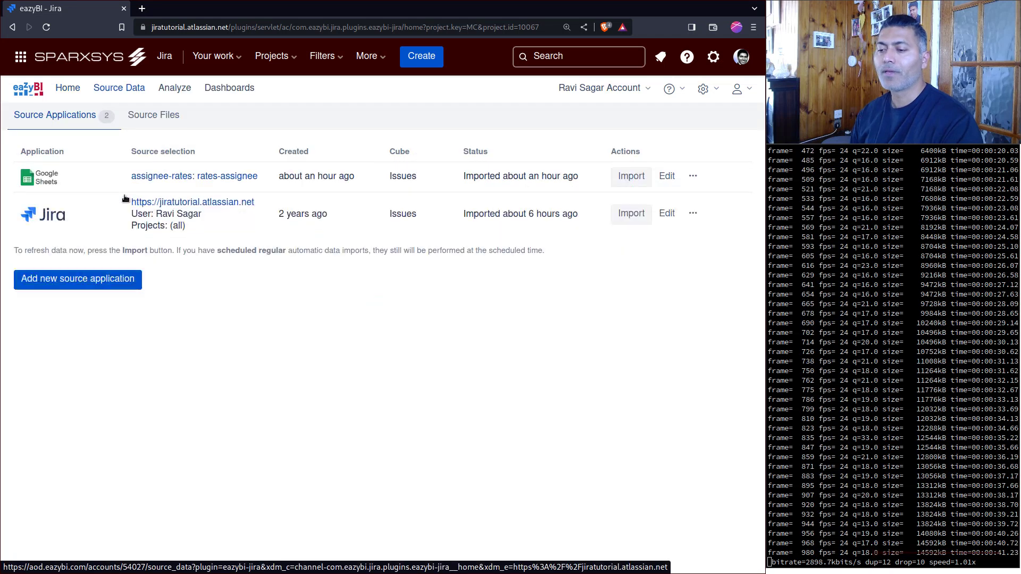
- Show the All Projects folder in Analyze as a list sorted by Updated
click(176, 88)
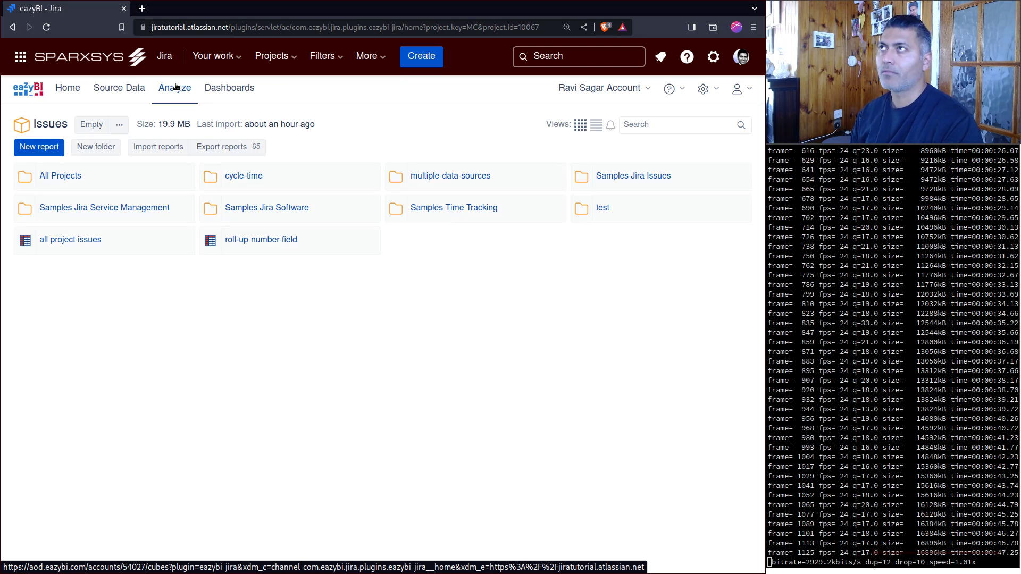
click(43, 176)
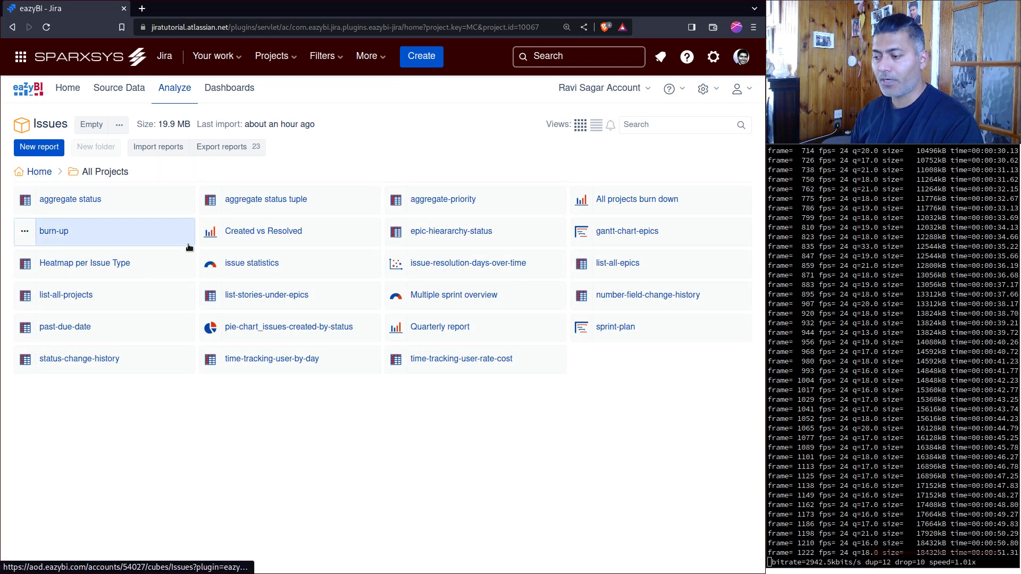
click(596, 125)
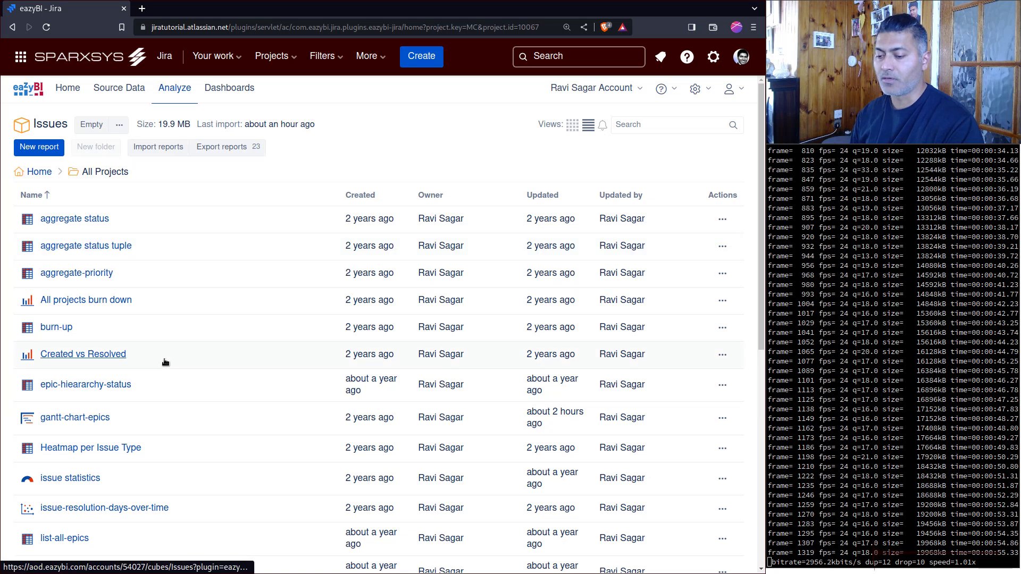
click(563, 197)
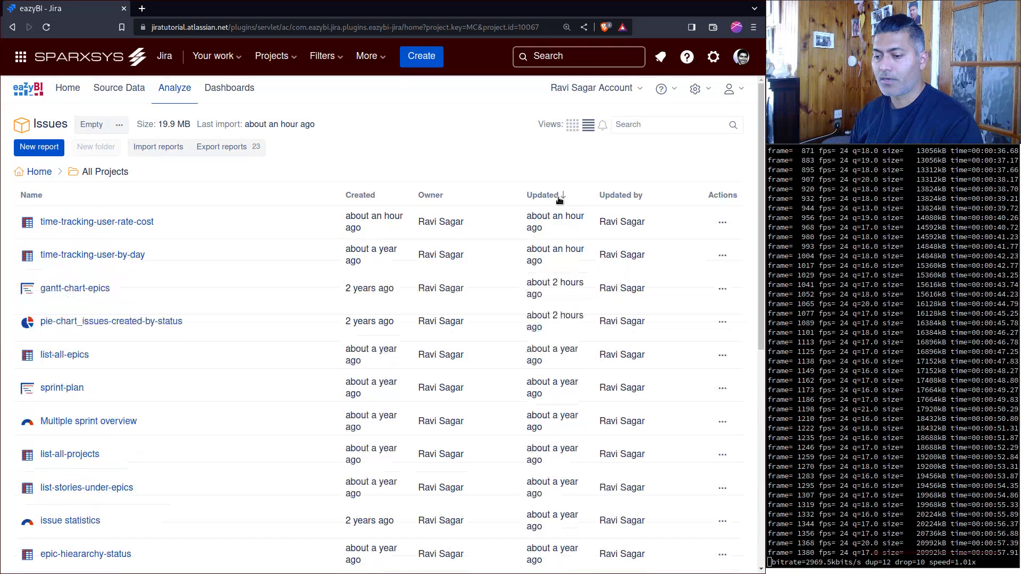
click(109, 223)
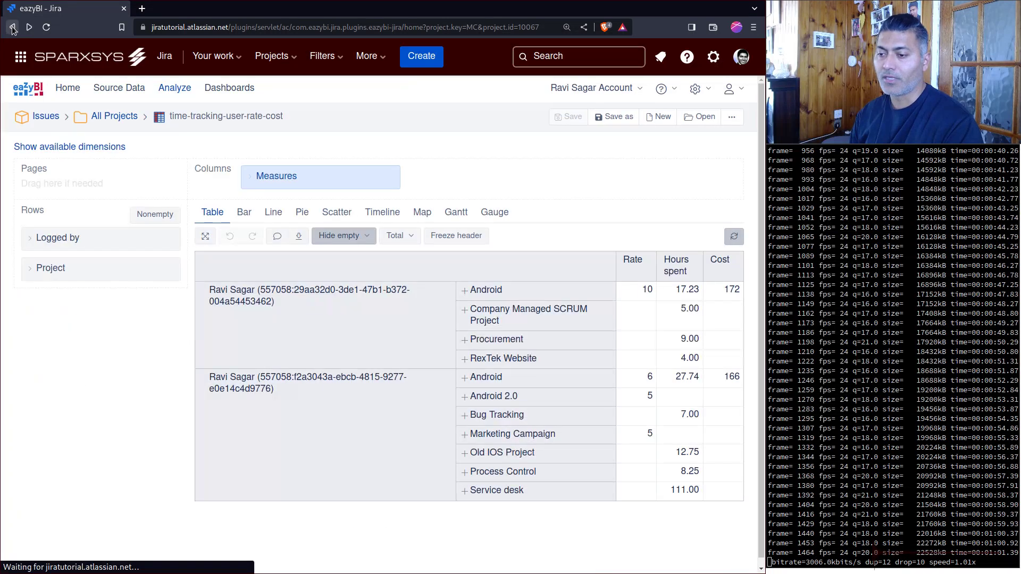
click(12, 27)
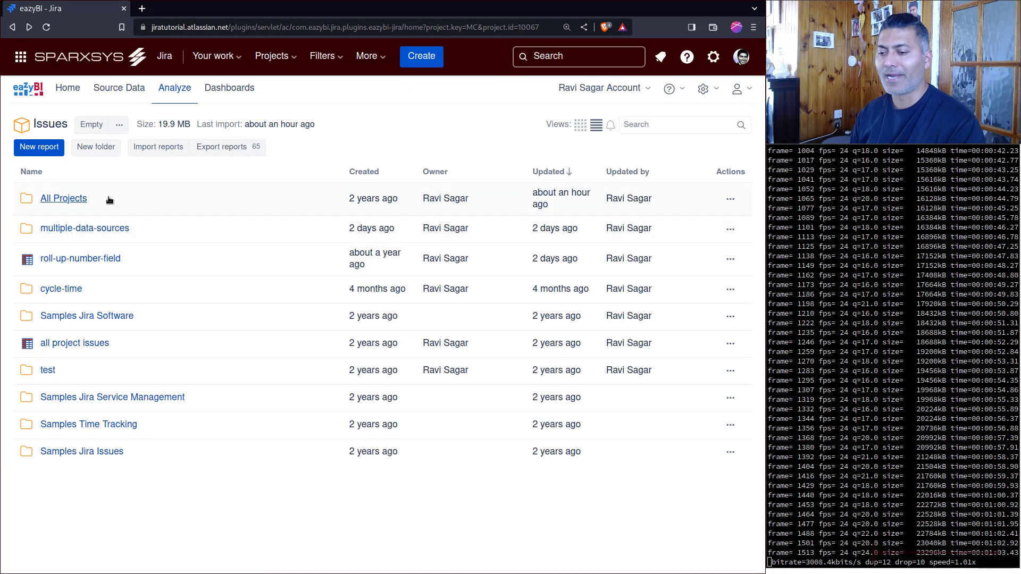
click(59, 198)
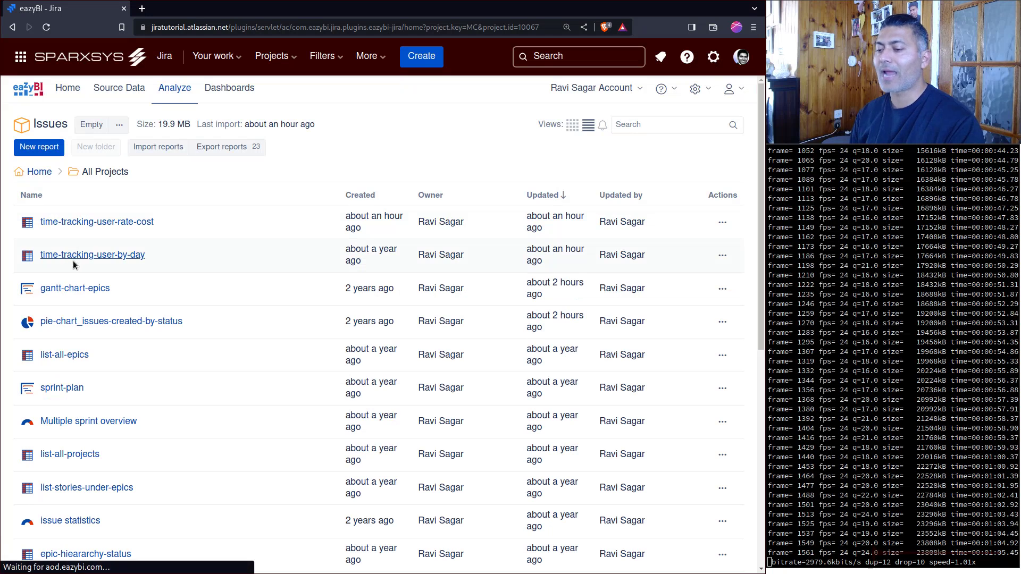
- Open the time-tracking-user-by-day report and scroll to its Time Tracking hours table
click(75, 263)
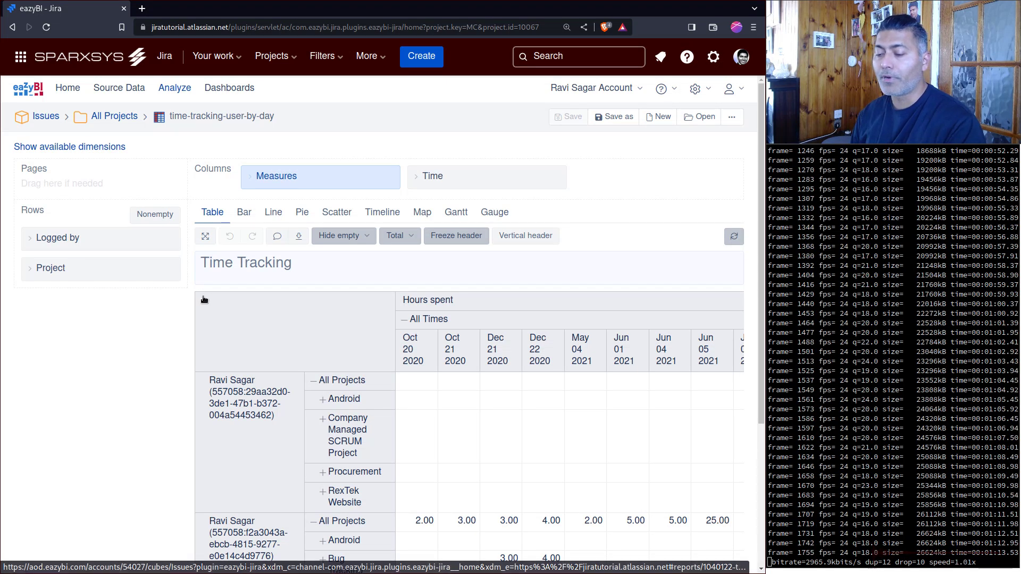
scroll(215, 307, down, 2)
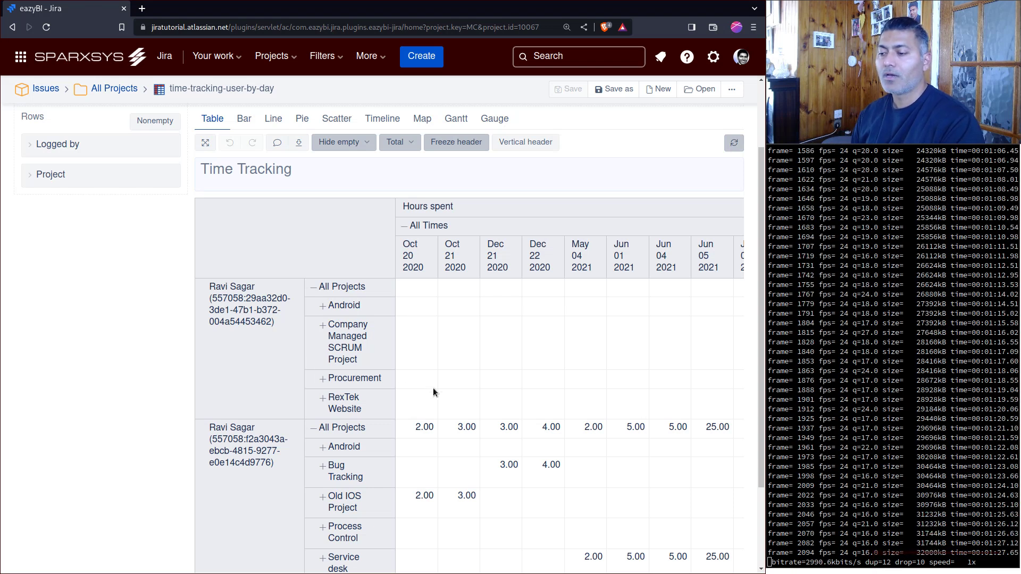
scroll(434, 392, down, 2)
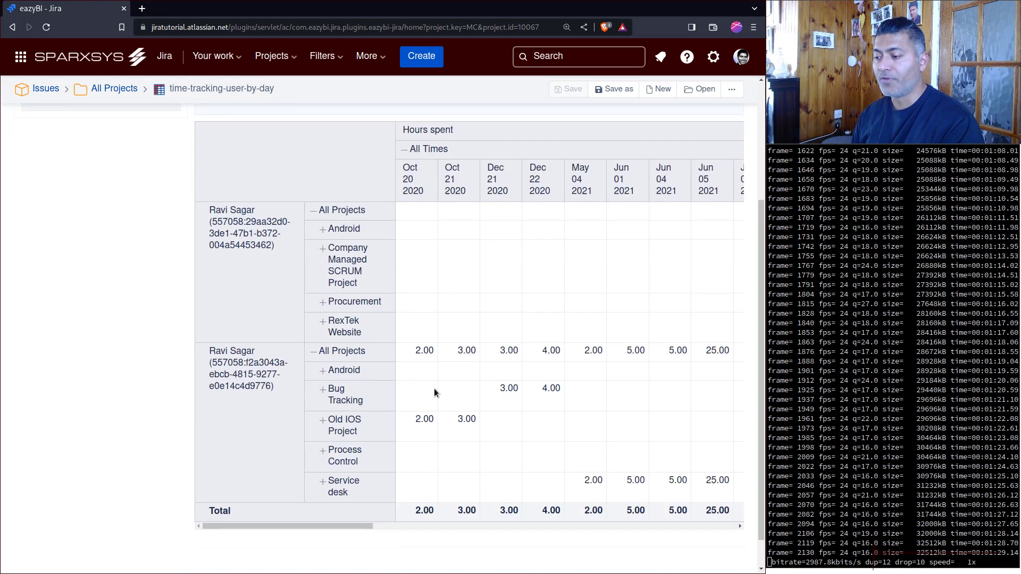
scroll(434, 388, right, 1)
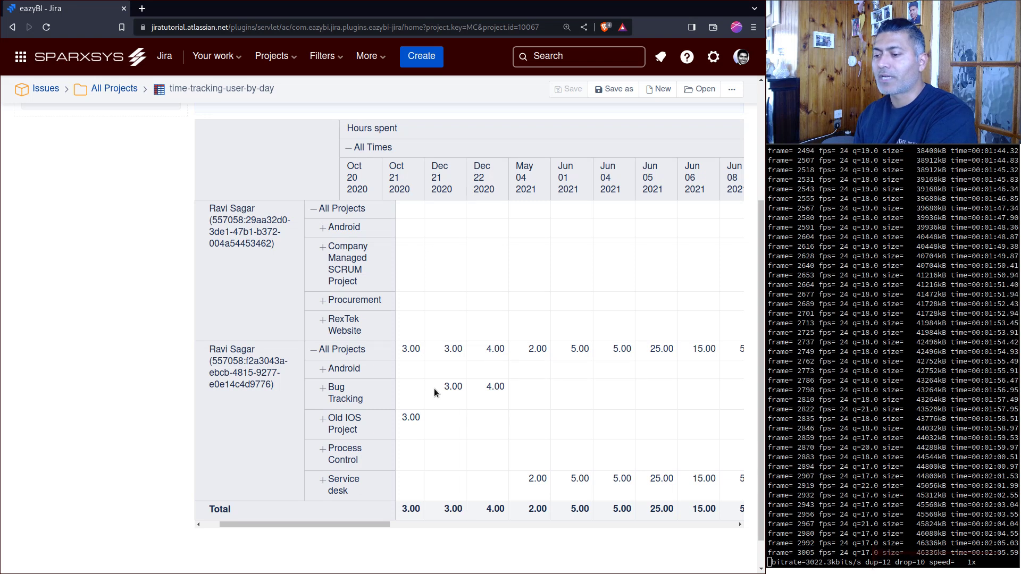
scroll(418, 388, left, 1)
scroll(418, 388, left, 1)
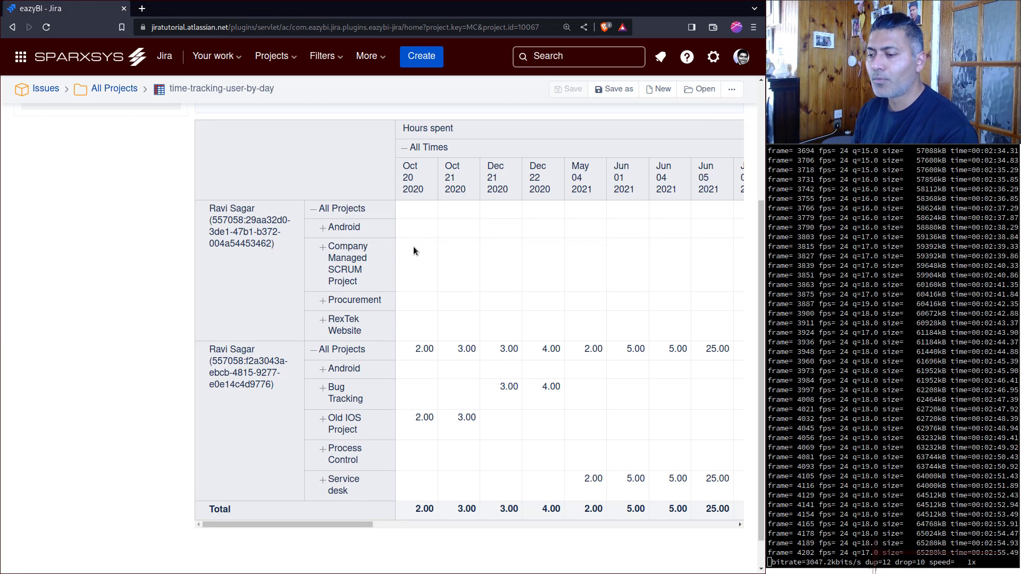
scroll(414, 249, up, 3)
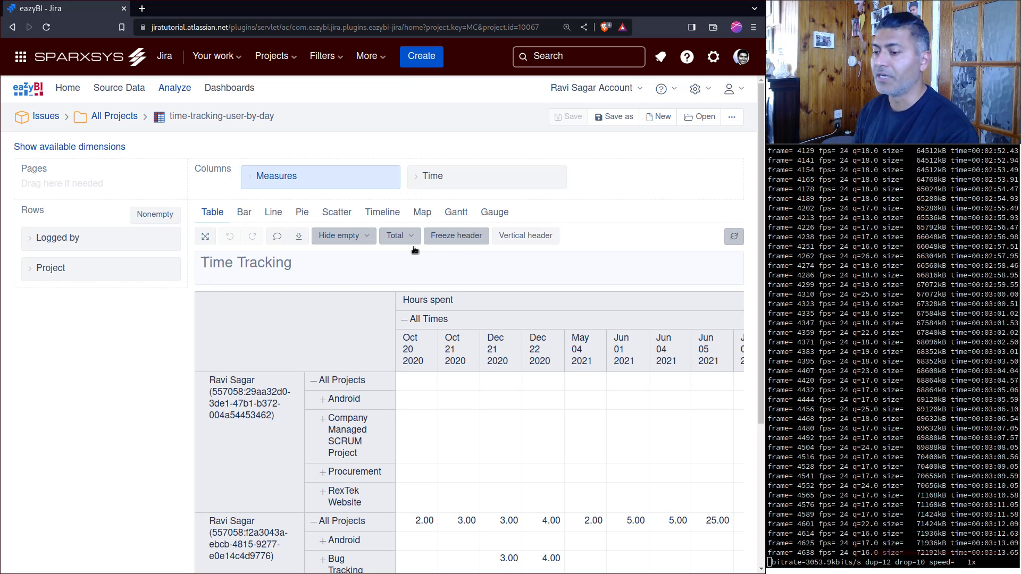
- Return to the Source Data page listing the assignee-rates and Jira sources
click(125, 89)
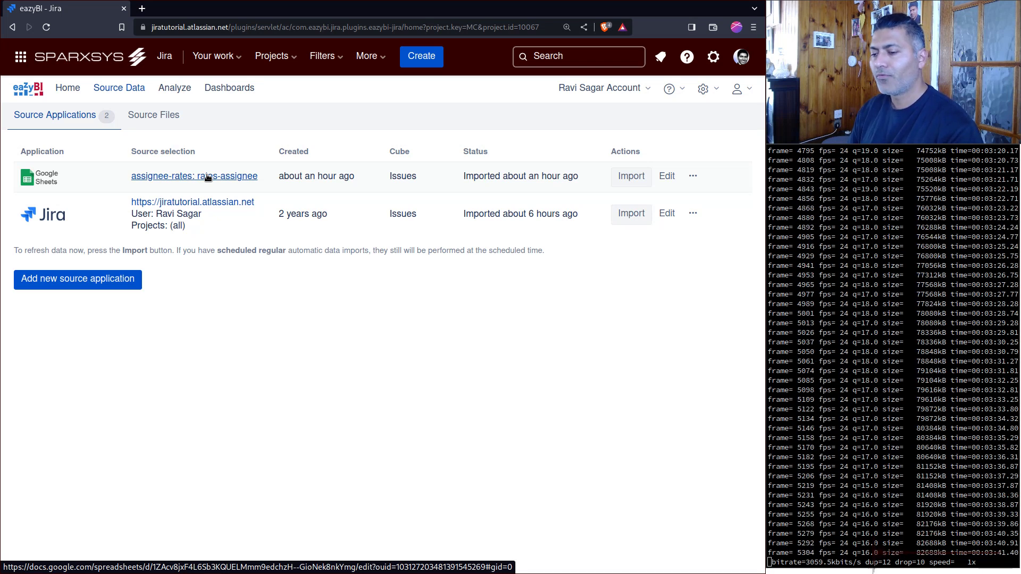
- Open the assignee-rates spreadsheet in its own tab and zoom in twice
click(173, 177)
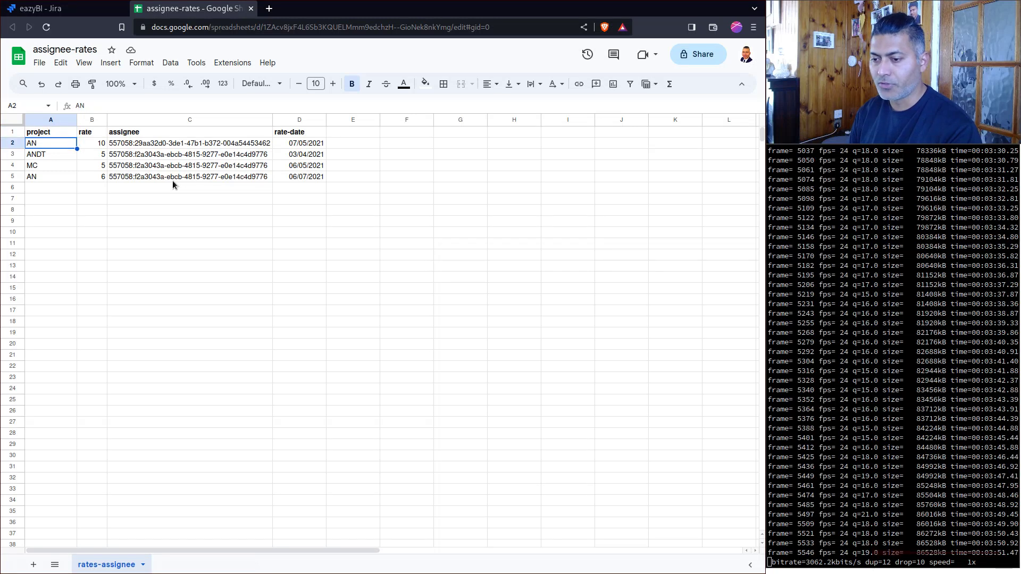
key(ctrl+plus)
key(ctrl+plus)
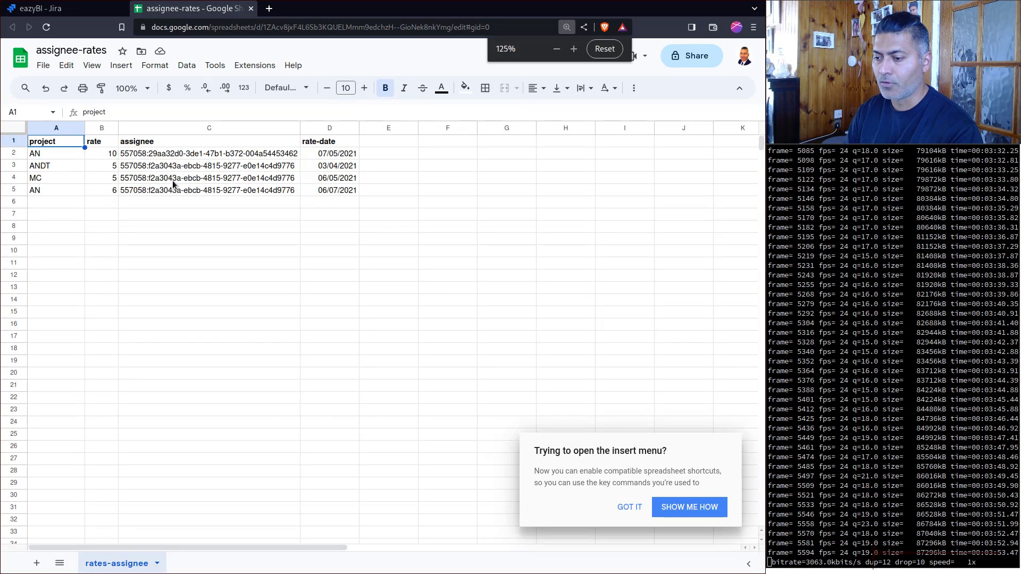
key(ctrl+plus)
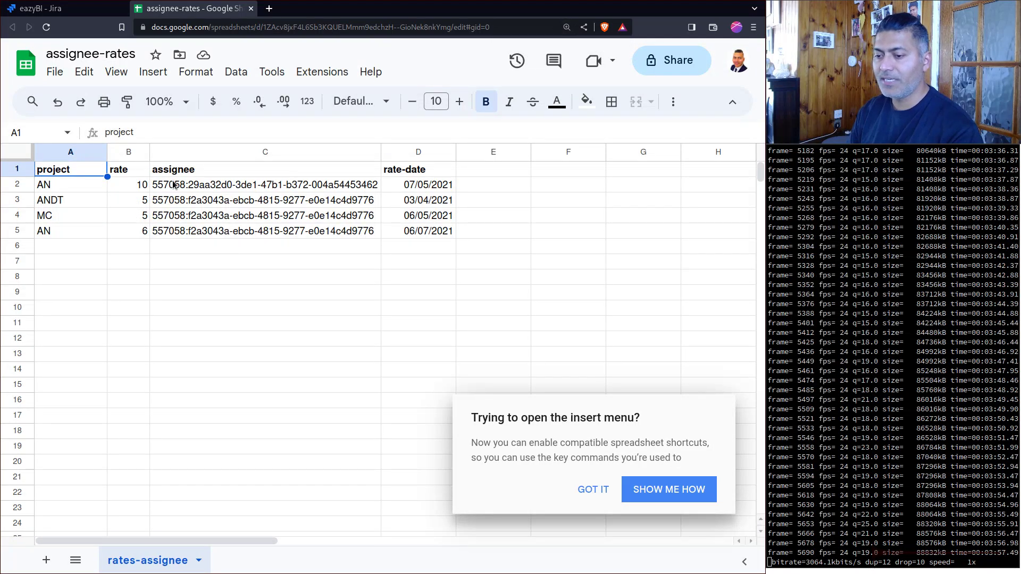
- Walk through row 2's project AN and rate 10 cells
key(Right)
key(Down)
key(Left)
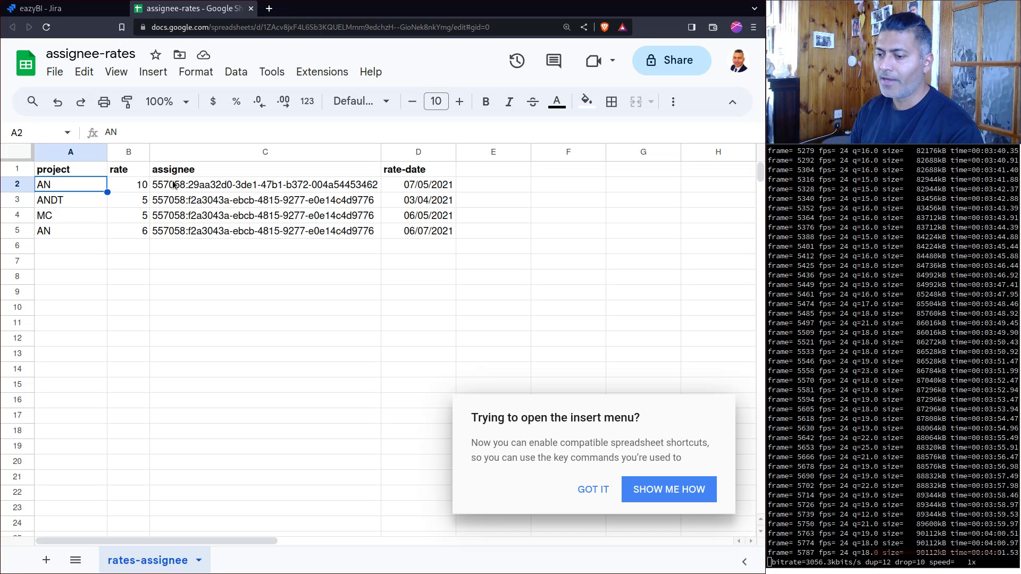
key(Right)
key(Right)
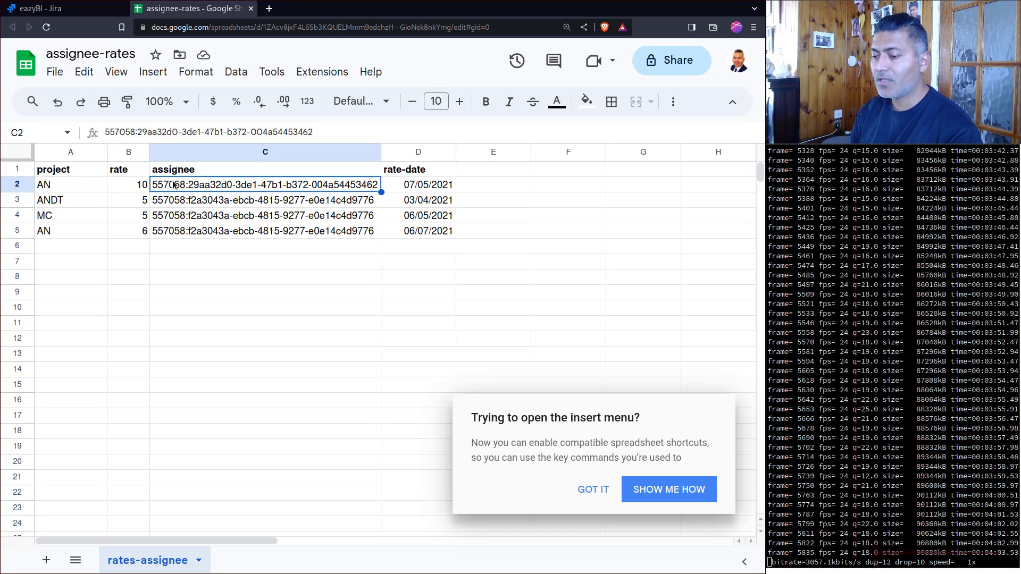
key(Left)
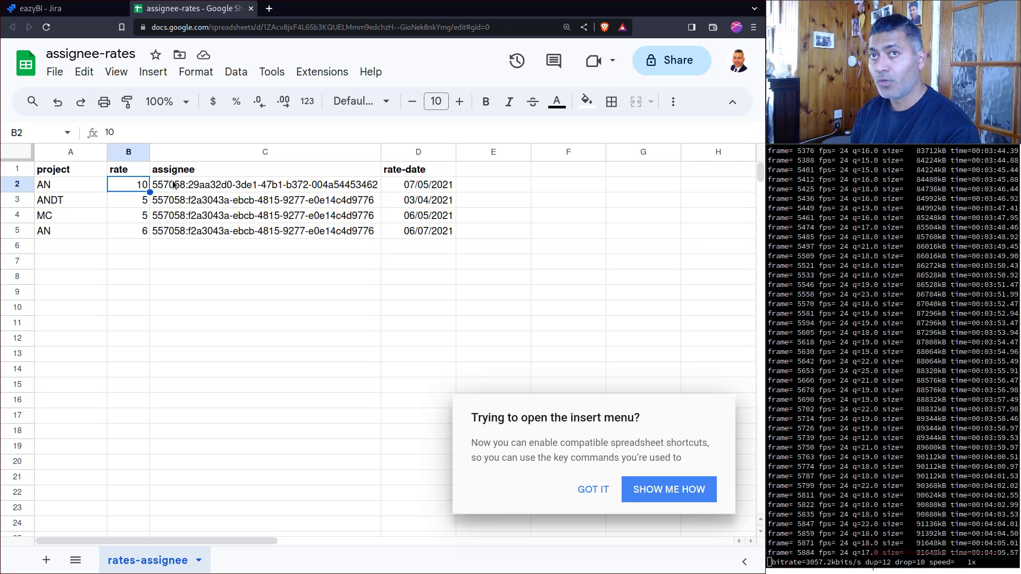
key(Left)
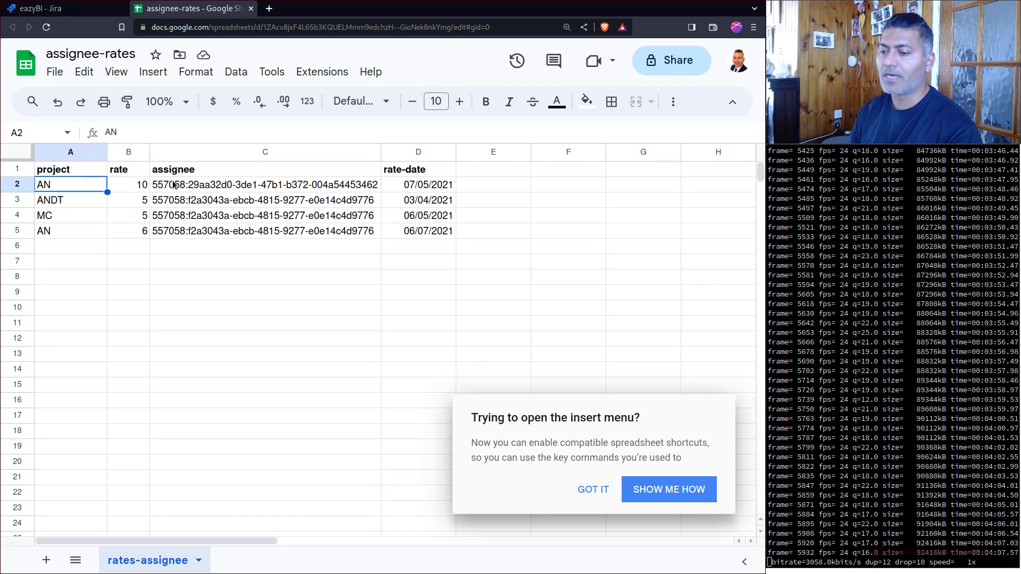
key(Right)
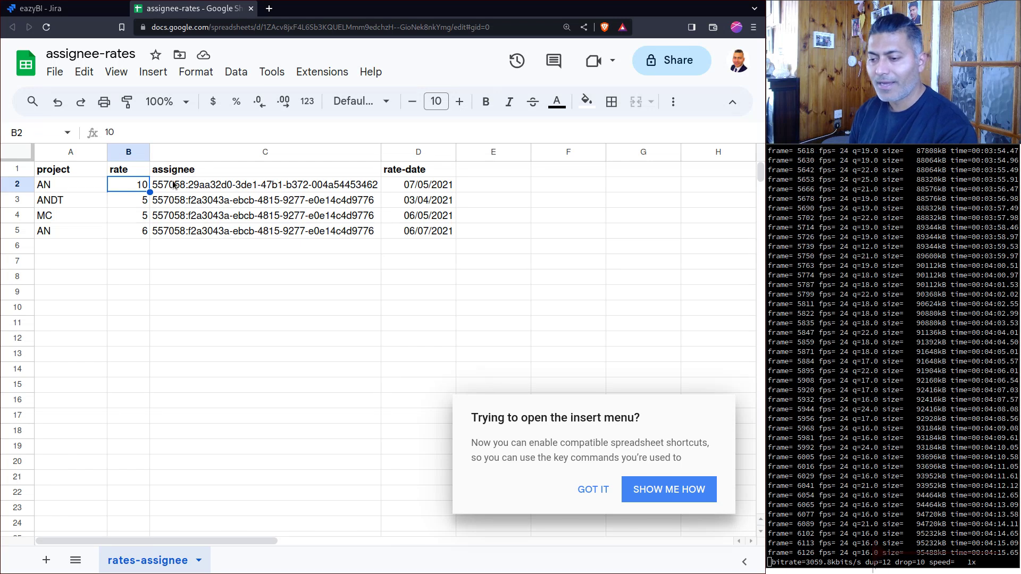
- Review the assignee id and rate-date cells, then switch back to the eazyBI tab
key(Right)
key(Down)
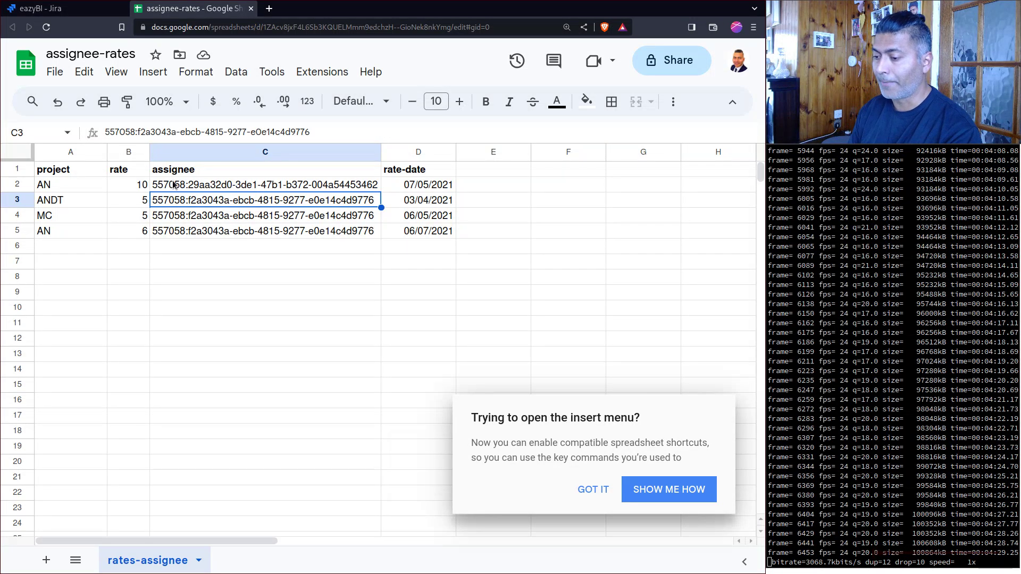
key(Right)
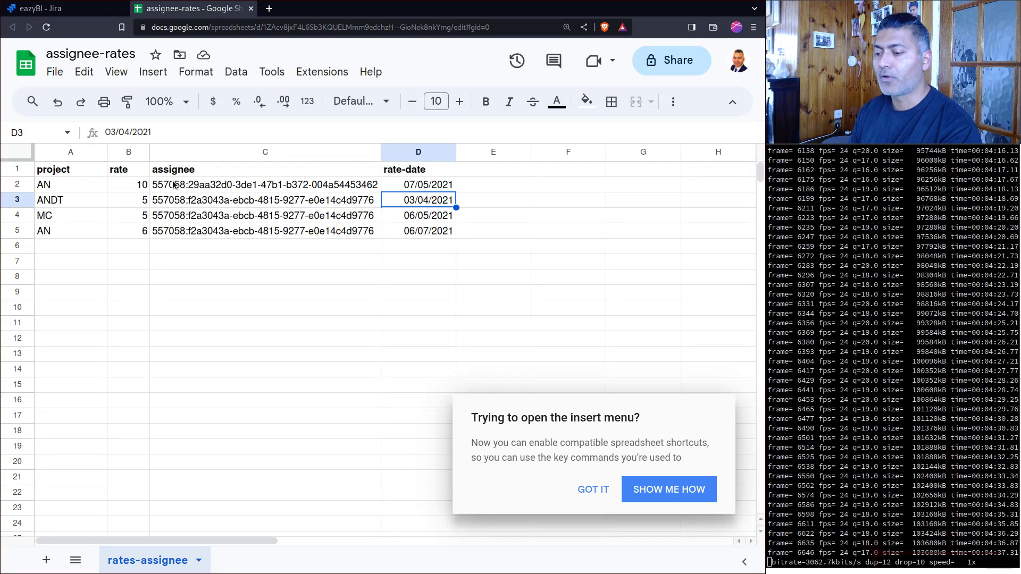
click(173, 184)
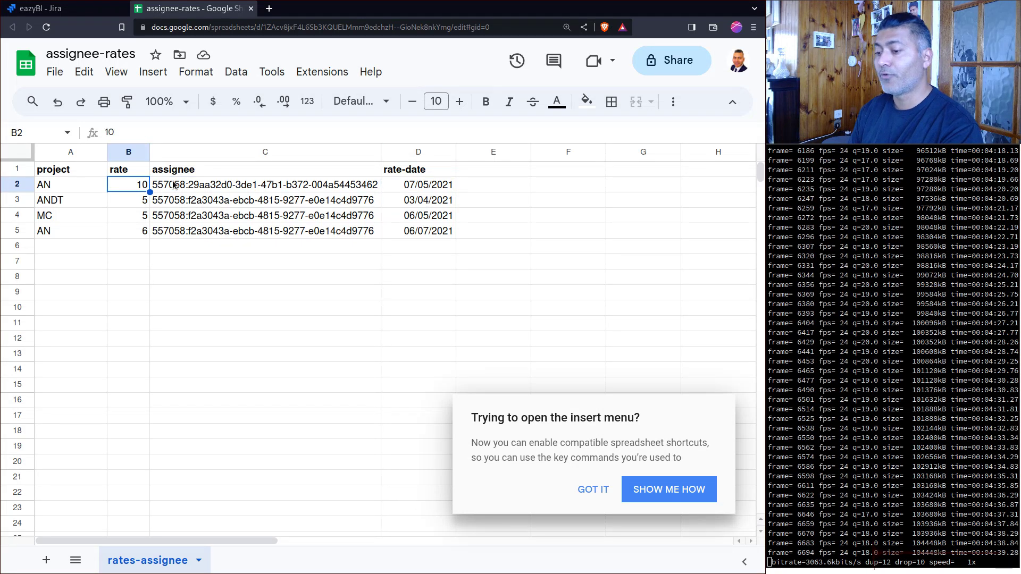
key(Right)
key(Left)
key(Left)
key(Right)
key(Right)
key(Down)
key(Up)
key(Left)
key(Left)
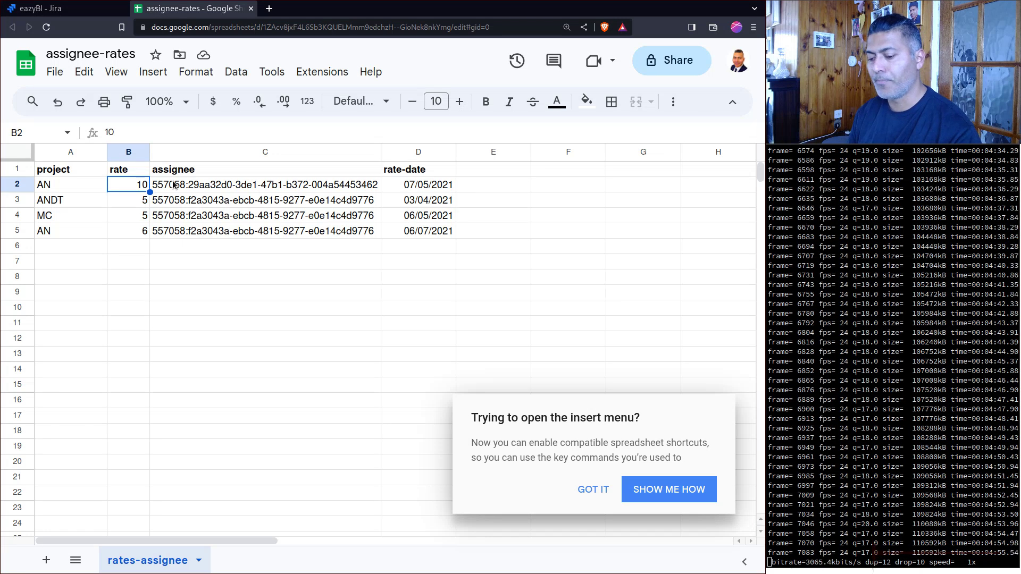
key(ctrl+Tab)
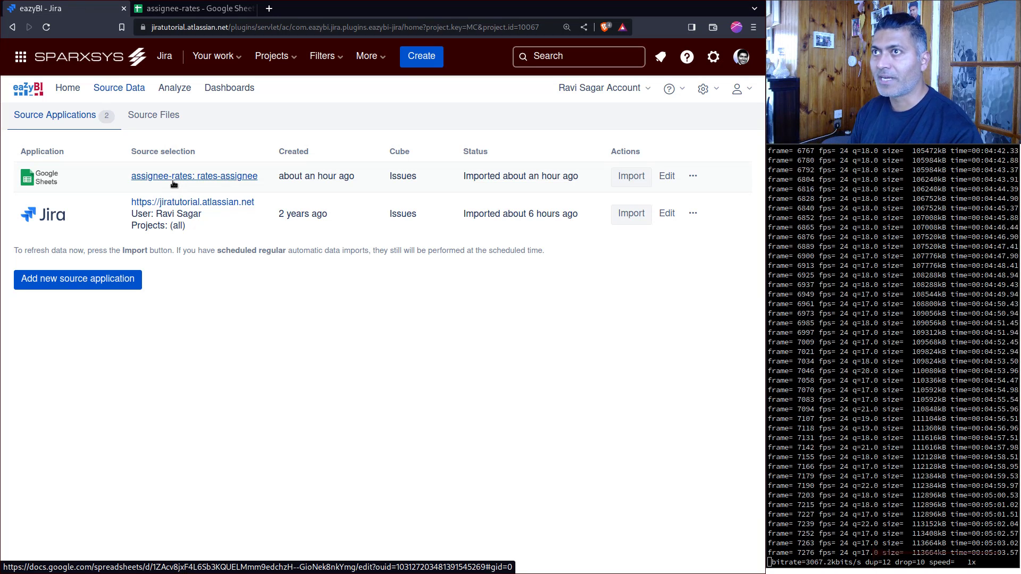
- Edit the Google Sheets assignee-rates source and view its column mapping
key(ctrl+Tab)
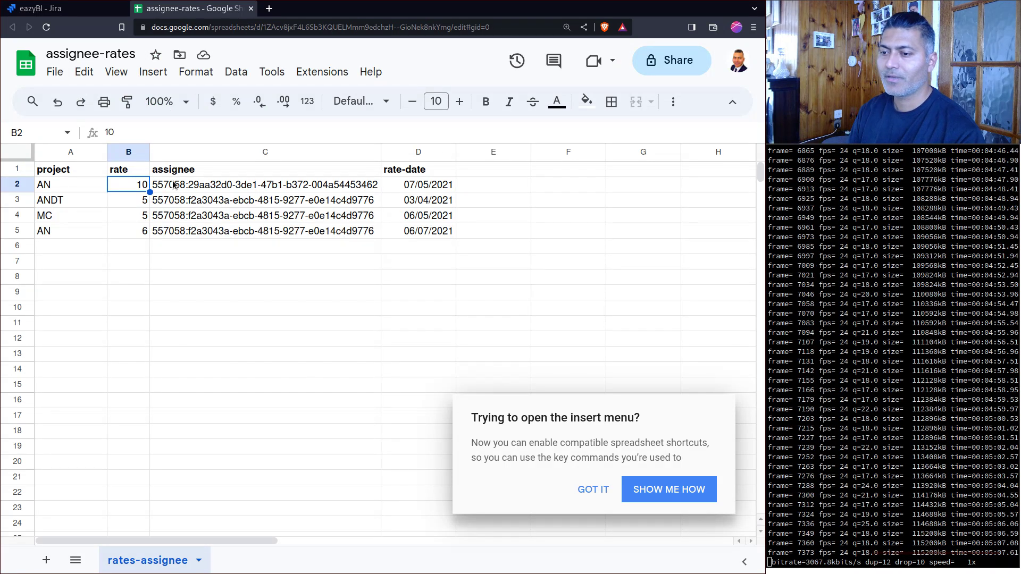
key(ctrl+Tab)
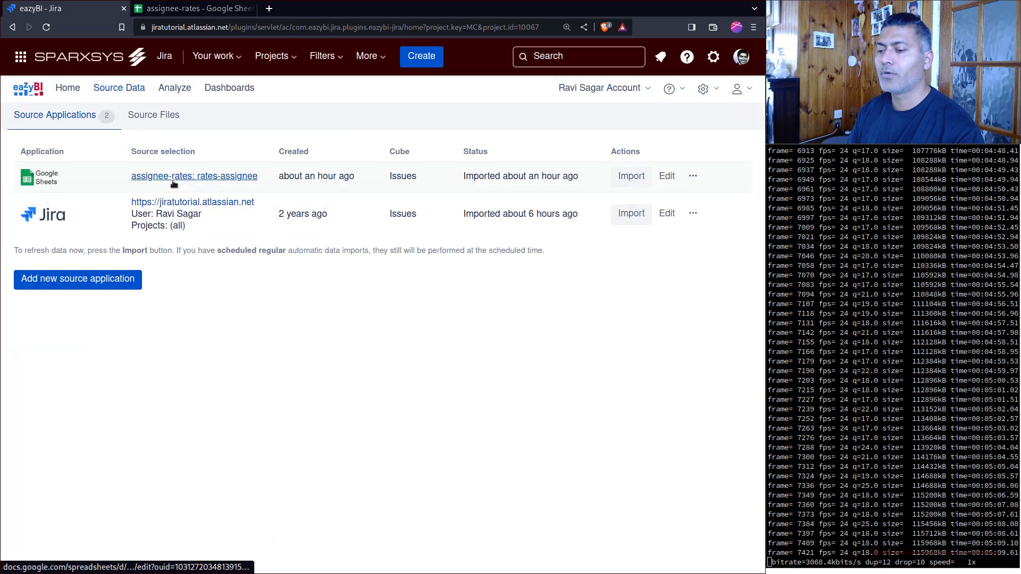
click(665, 180)
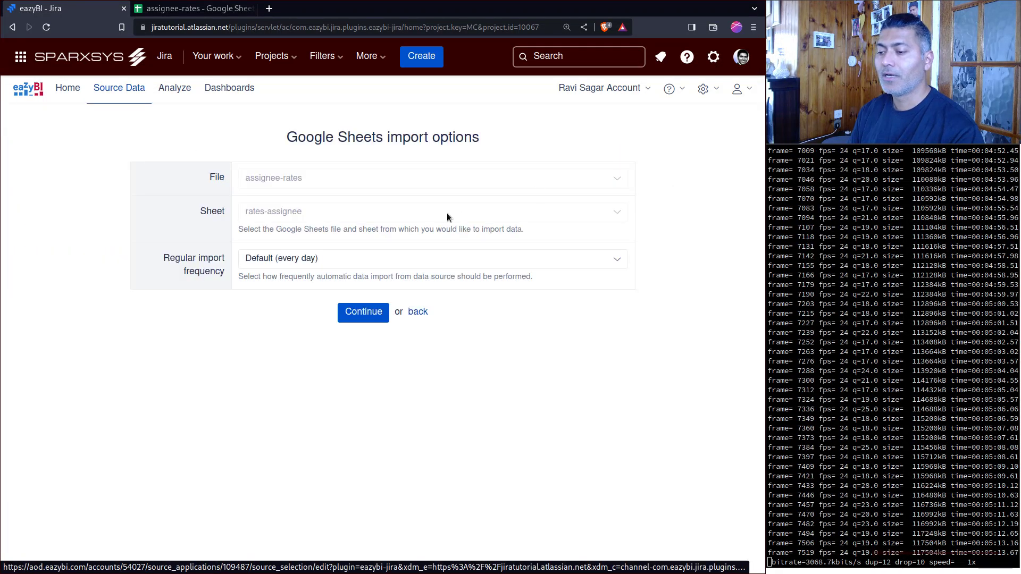
click(358, 319)
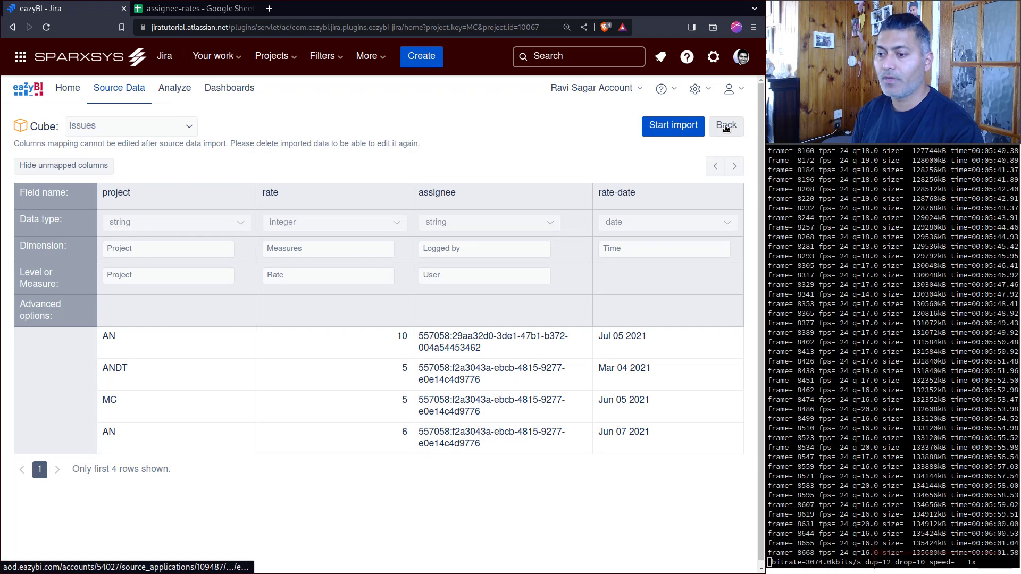
- Open the time-tracking-user-rate-cost report from All Projects and expand its Measures
click(179, 95)
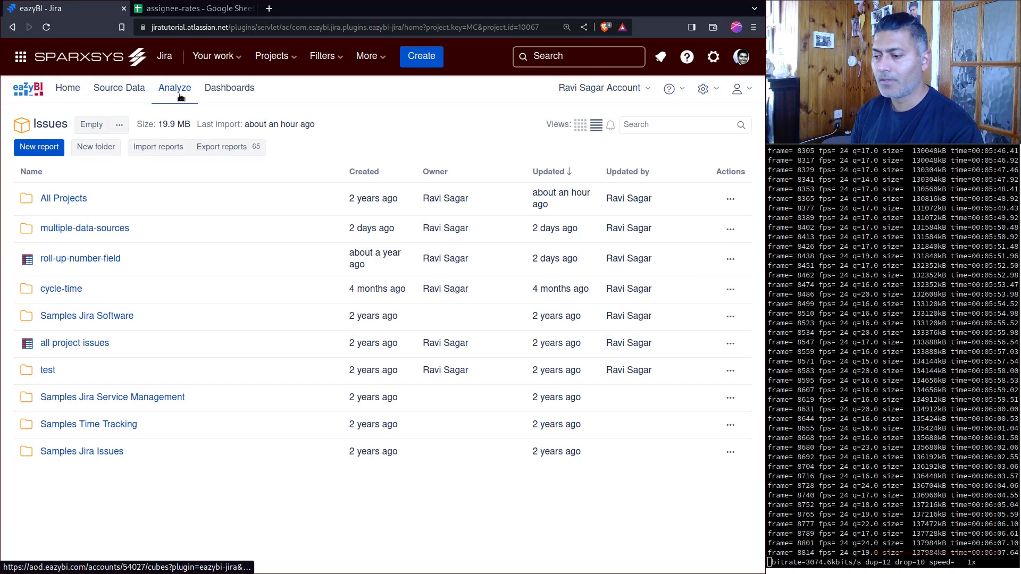
click(61, 199)
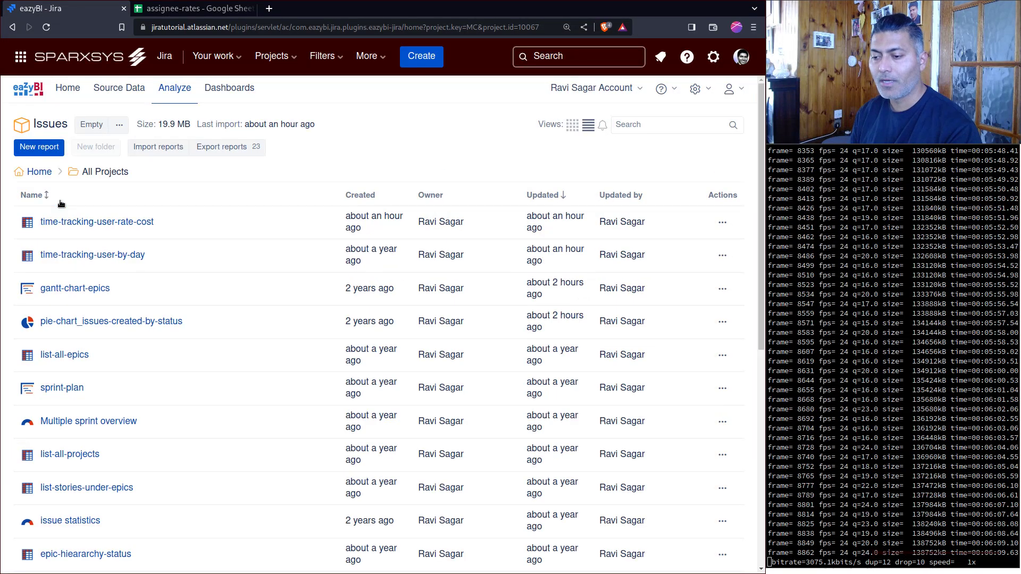
click(102, 230)
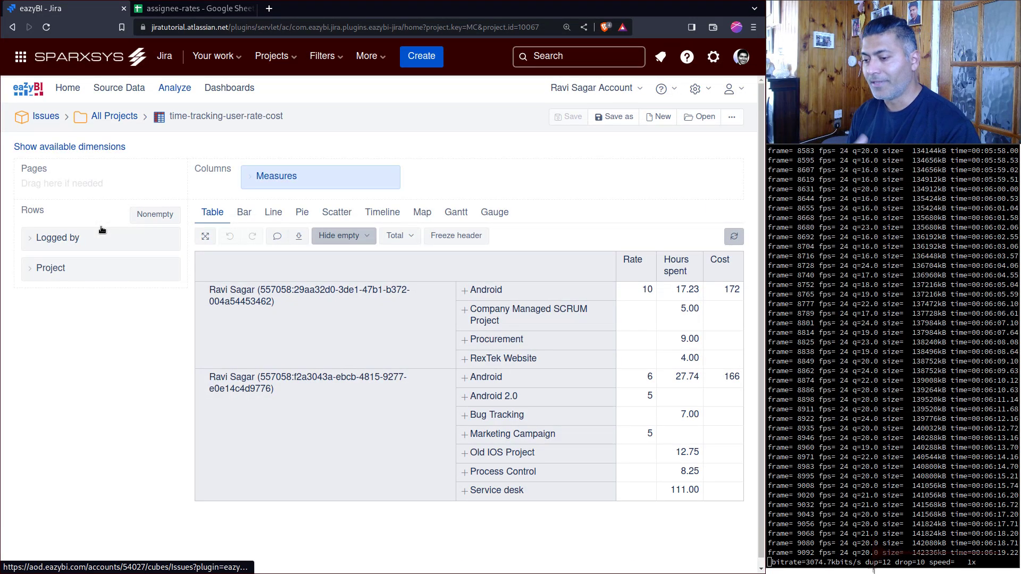
click(250, 176)
scroll(338, 286, down, 10)
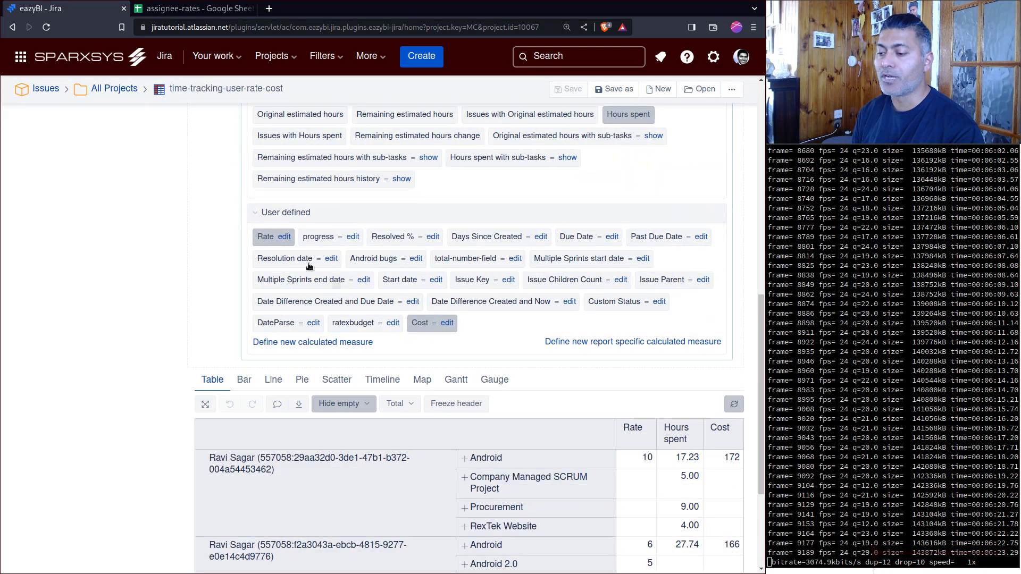
click(286, 238)
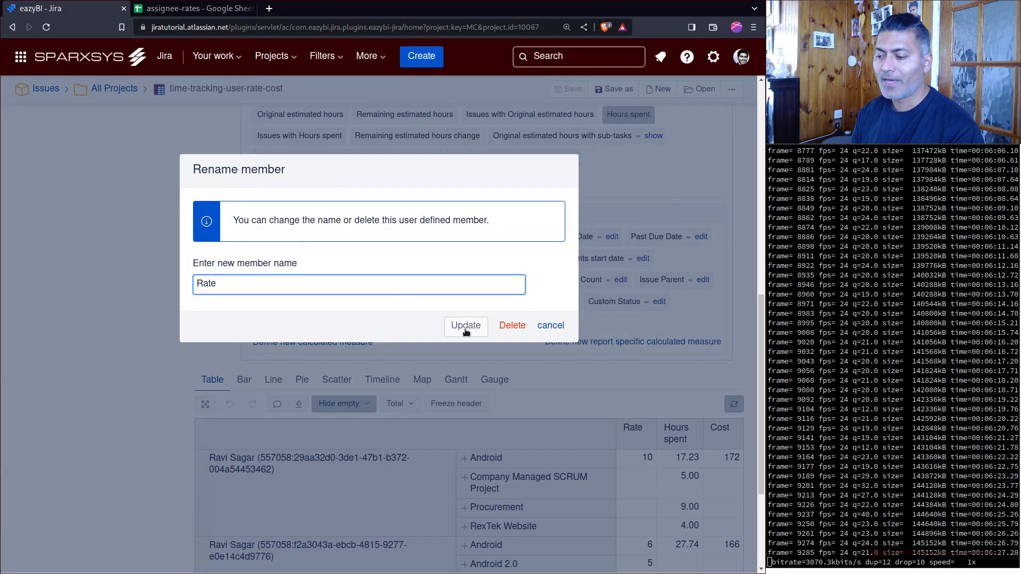
click(547, 326)
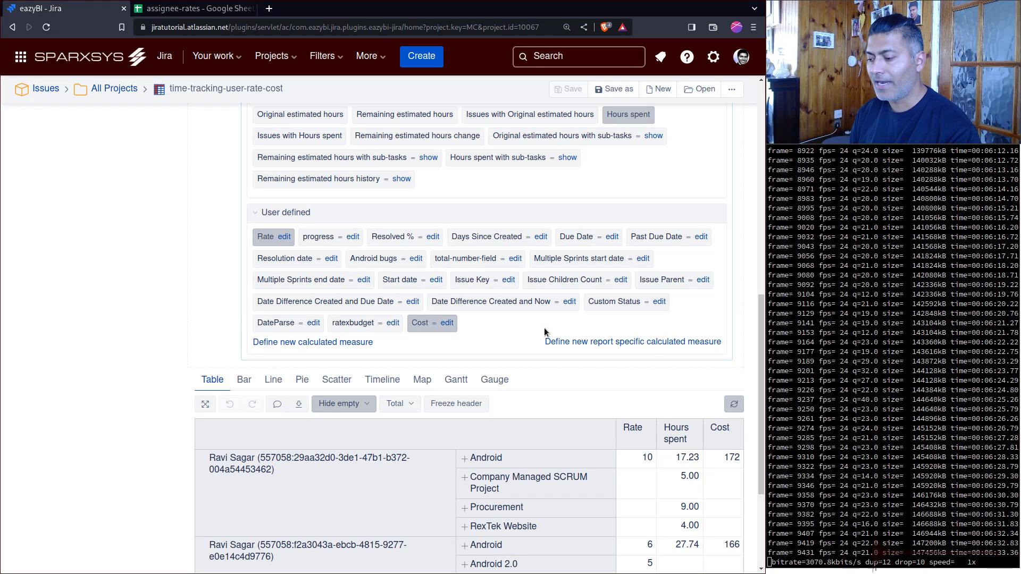
scroll(544, 328, down, 3)
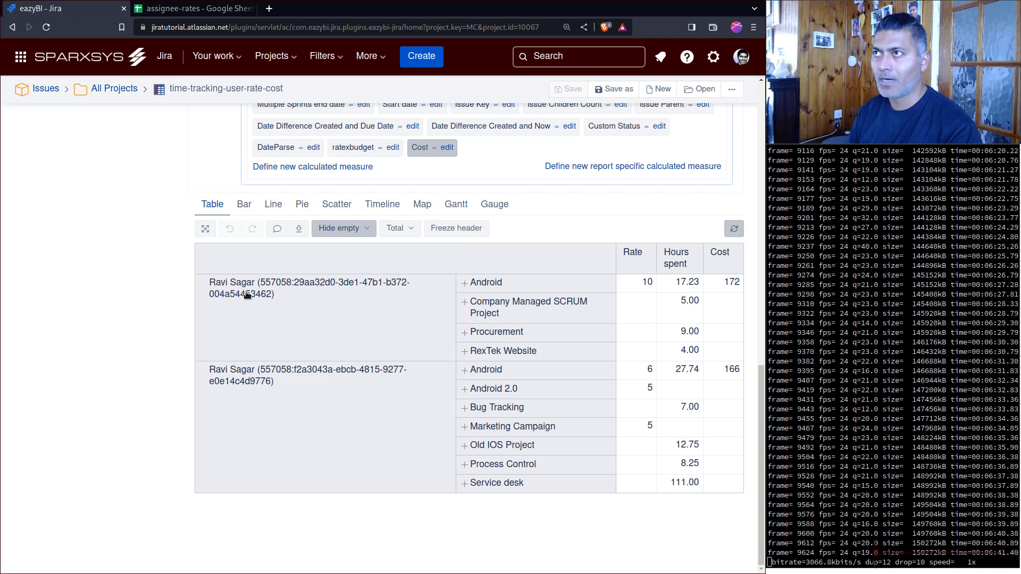
scroll(247, 295, up, 10)
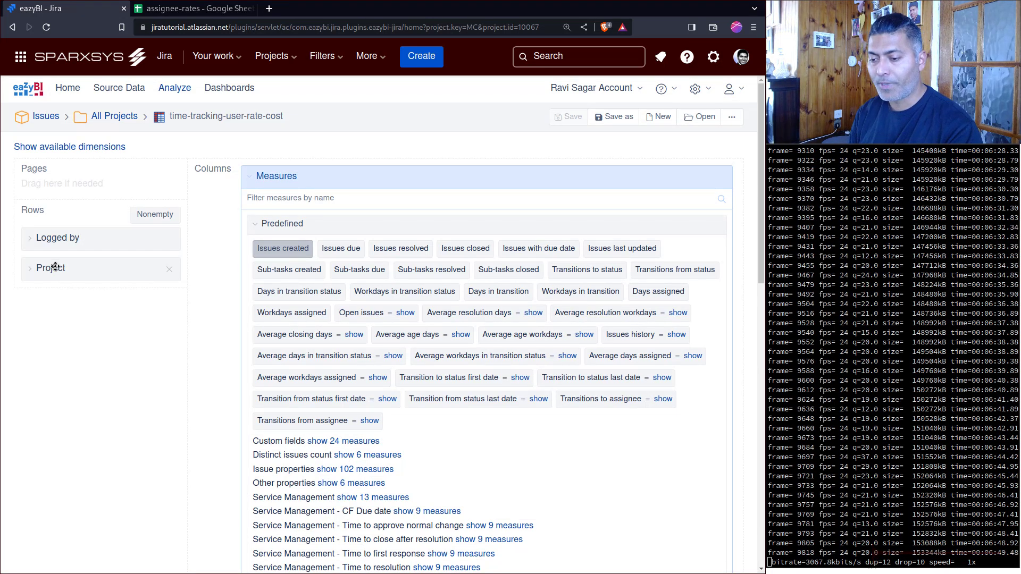
scroll(222, 301, down, 10)
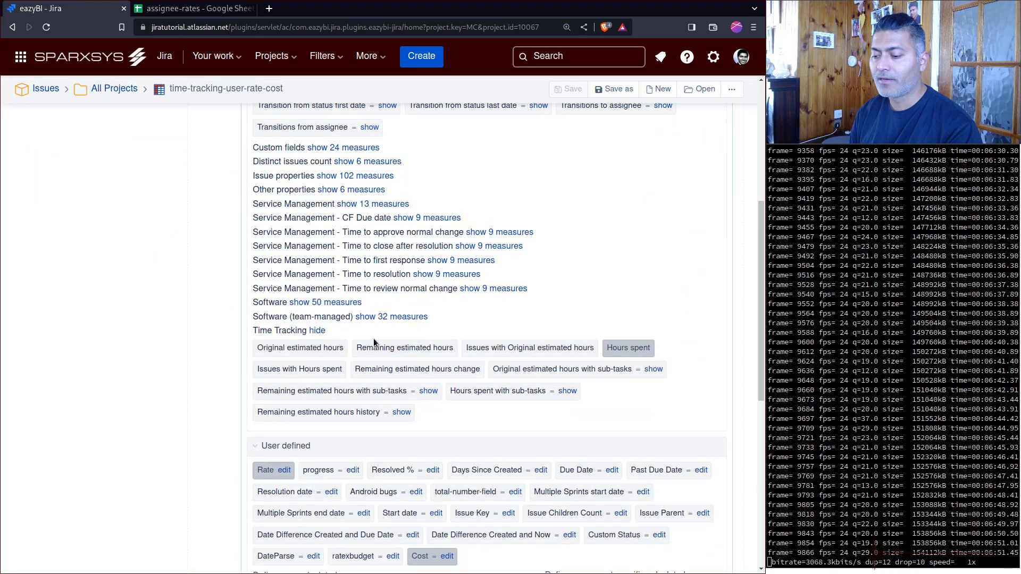
scroll(380, 346, up, 8)
scroll(379, 346, down, 5)
scroll(380, 346, up, 5)
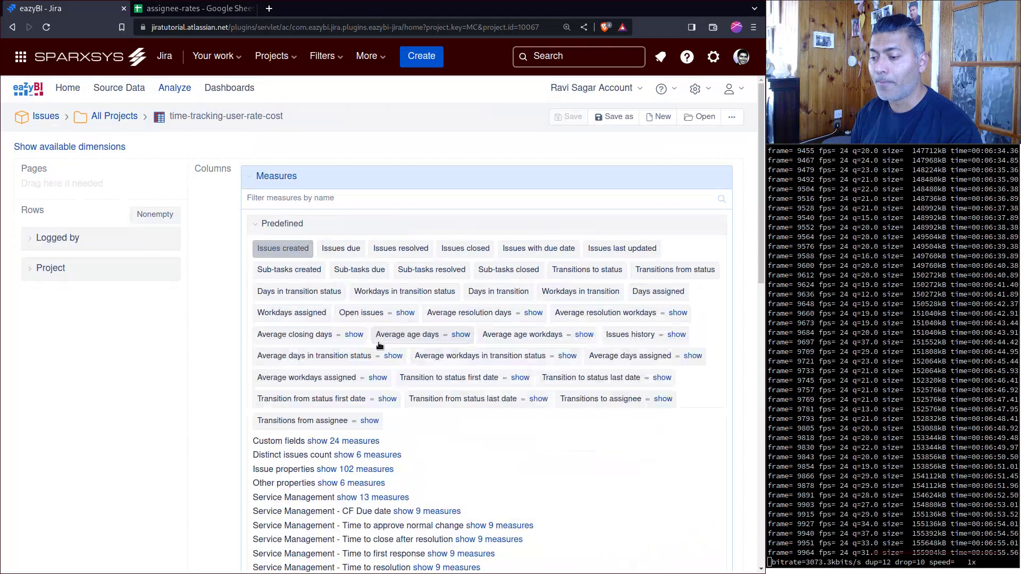
scroll(381, 343, down, 8)
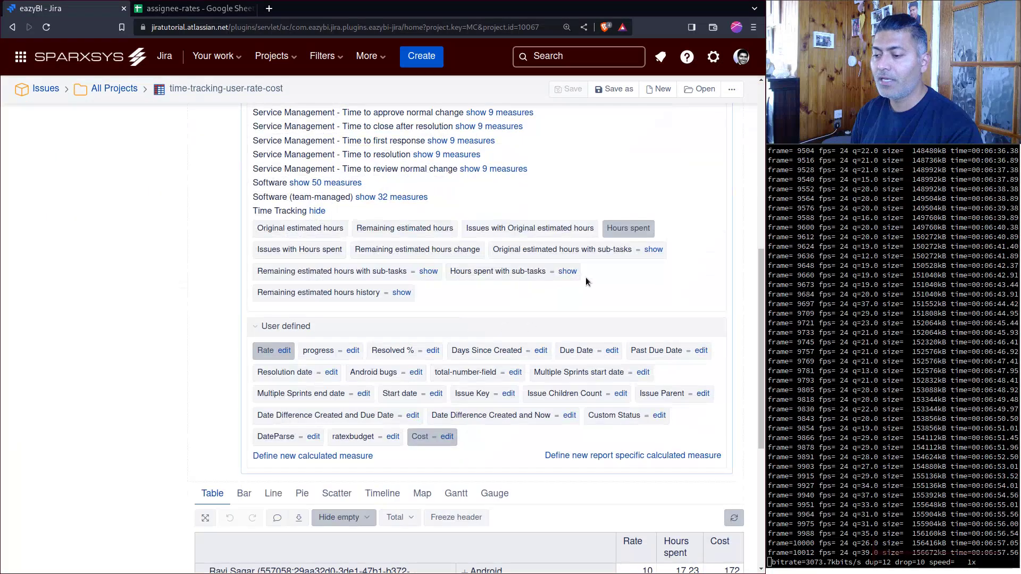
scroll(639, 234, down, 5)
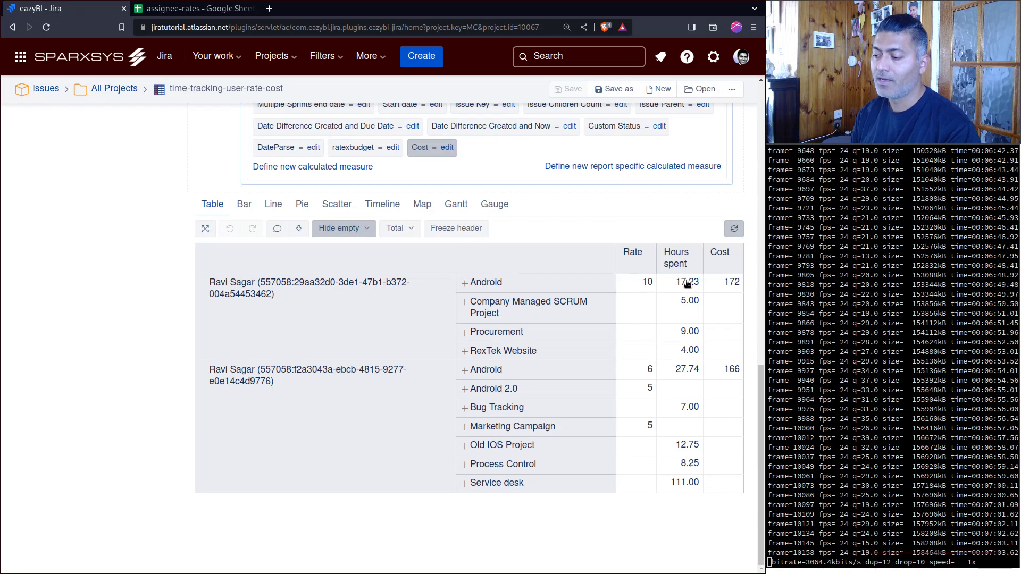
click(446, 147)
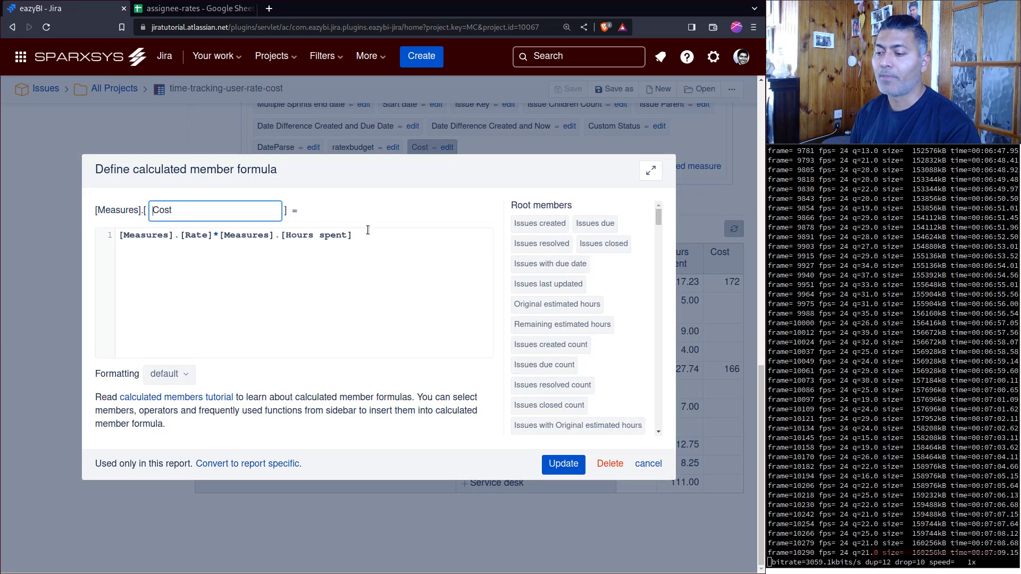
drag(212, 235, 174, 233)
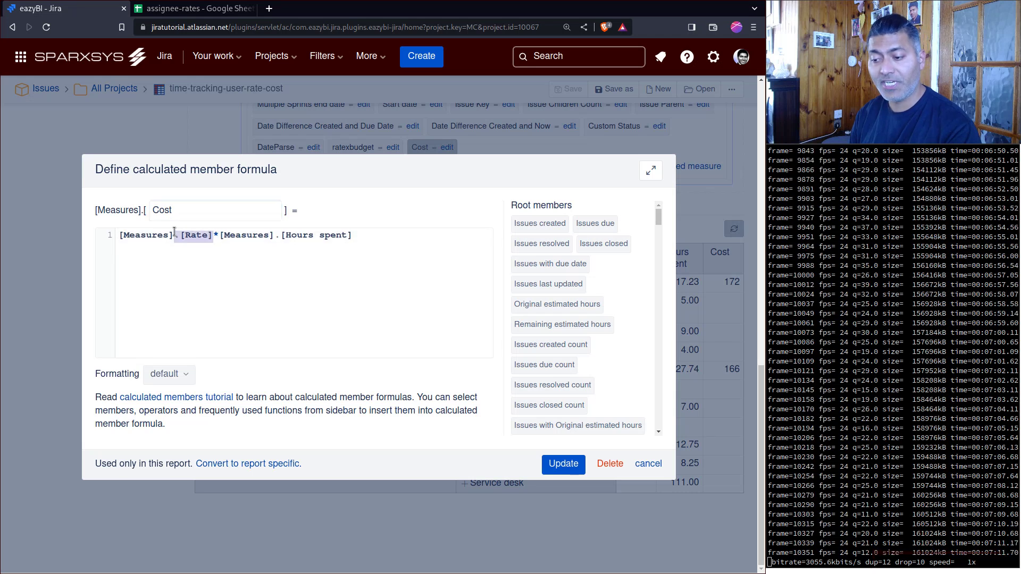
click(646, 464)
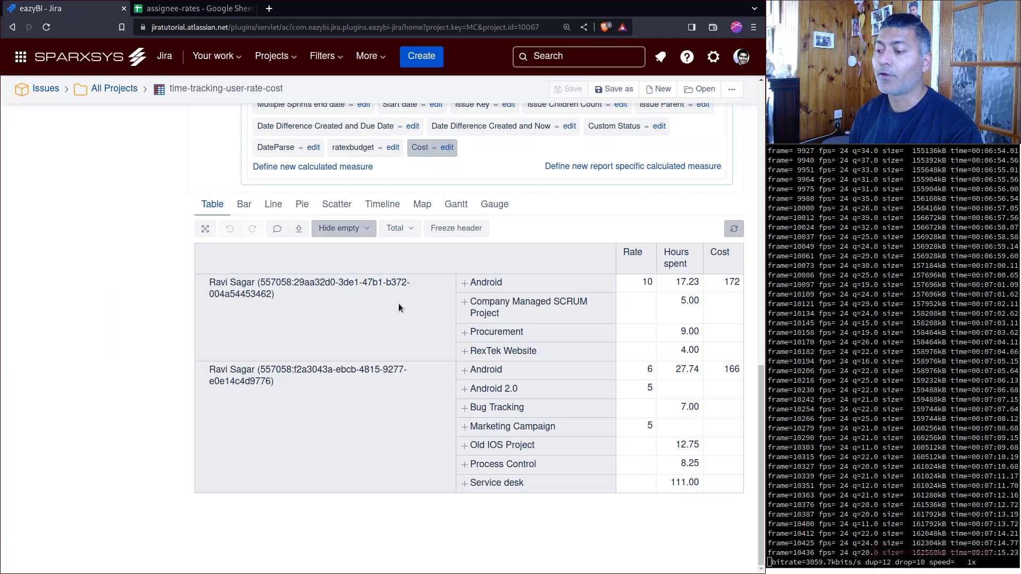